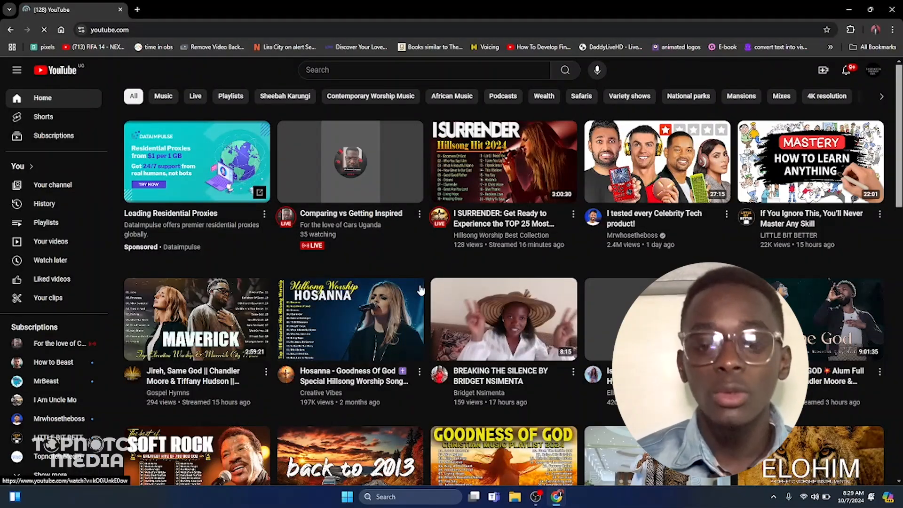
# Step: Start scheduling a new live stream from the stream management page, using new settings instead of reusing previous ones
pyautogui.click(824, 73)
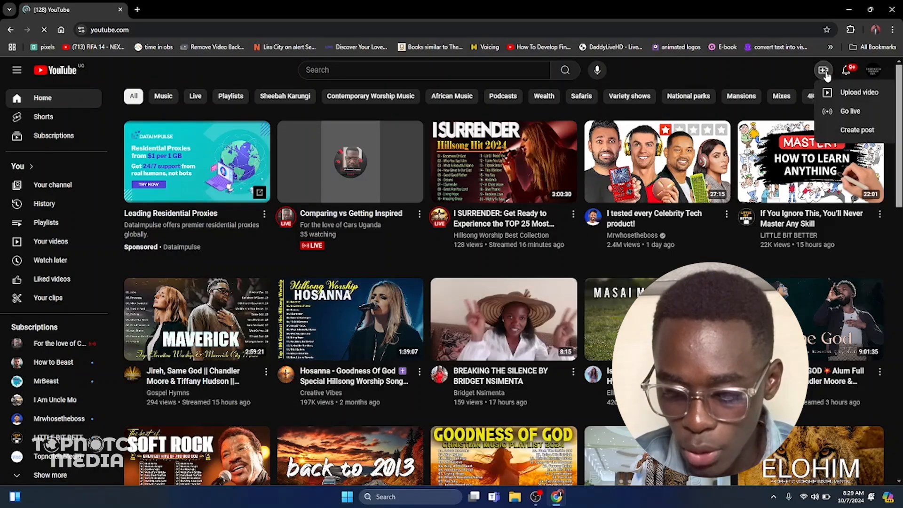
pyautogui.click(845, 108)
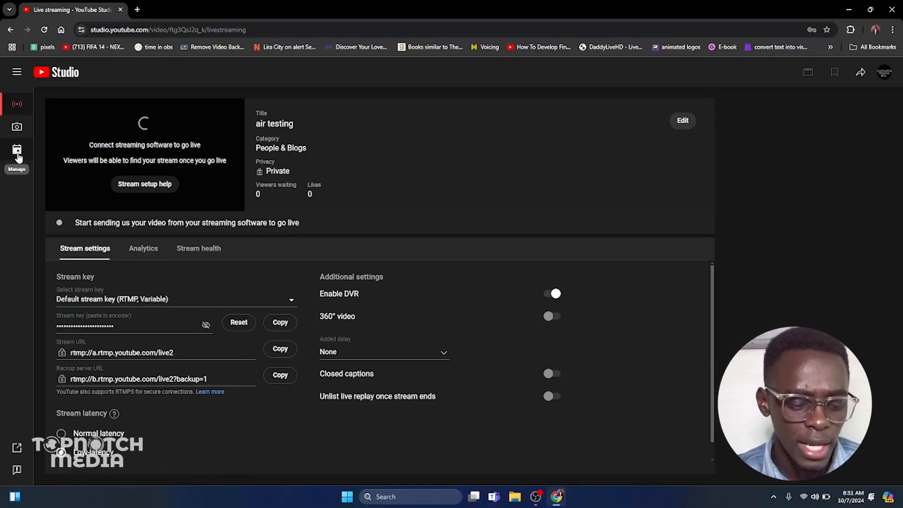
pyautogui.click(30, 239)
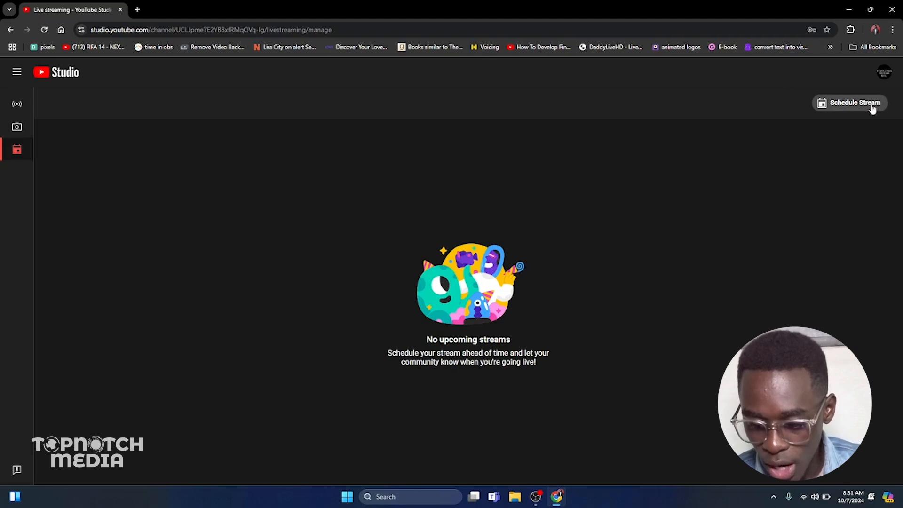
pyautogui.click(857, 106)
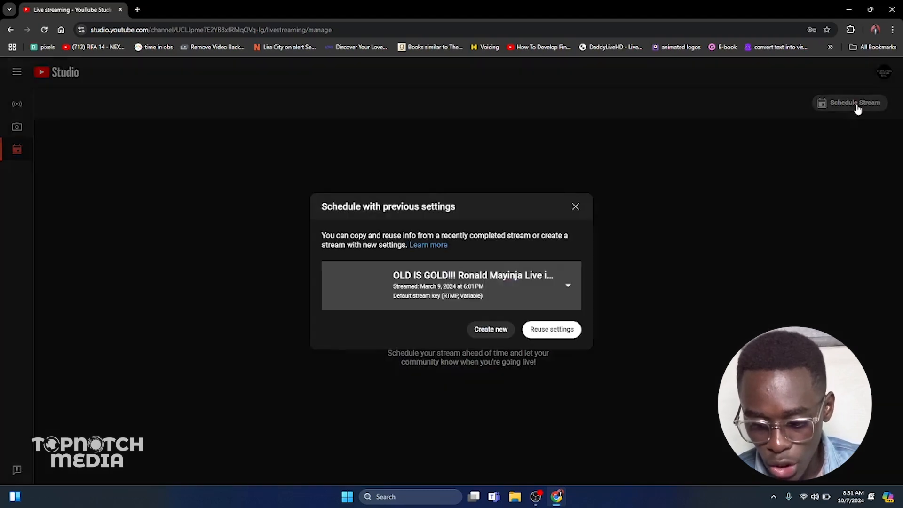
pyautogui.click(487, 332)
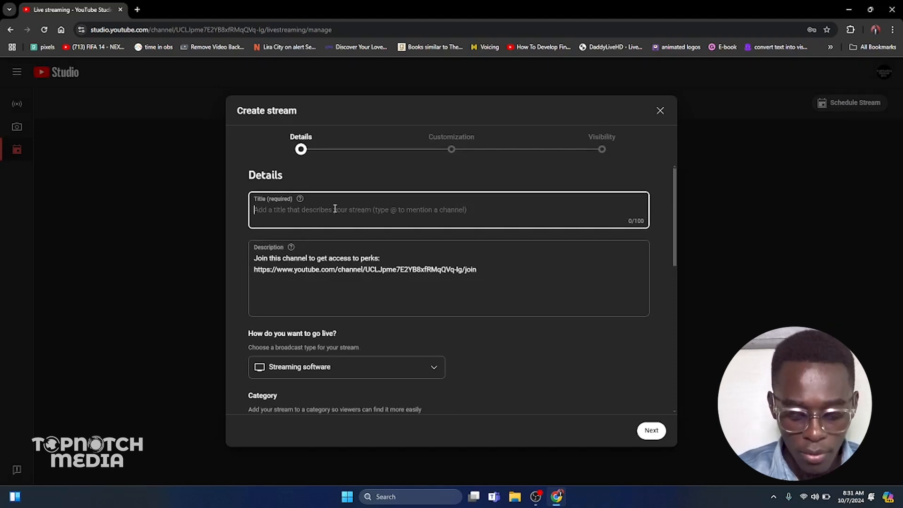
# Step: Title the stream "live steam: topnotch media"
pyautogui.write('live s')
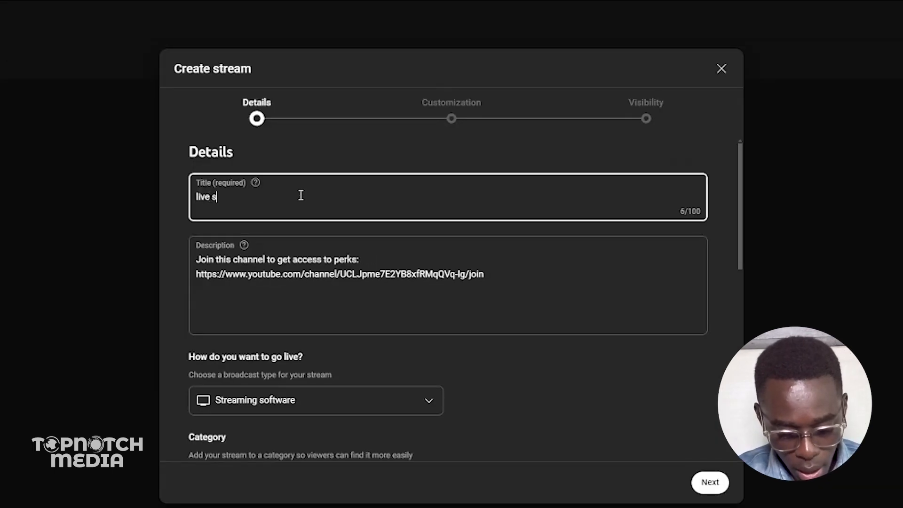
pyautogui.write('team')
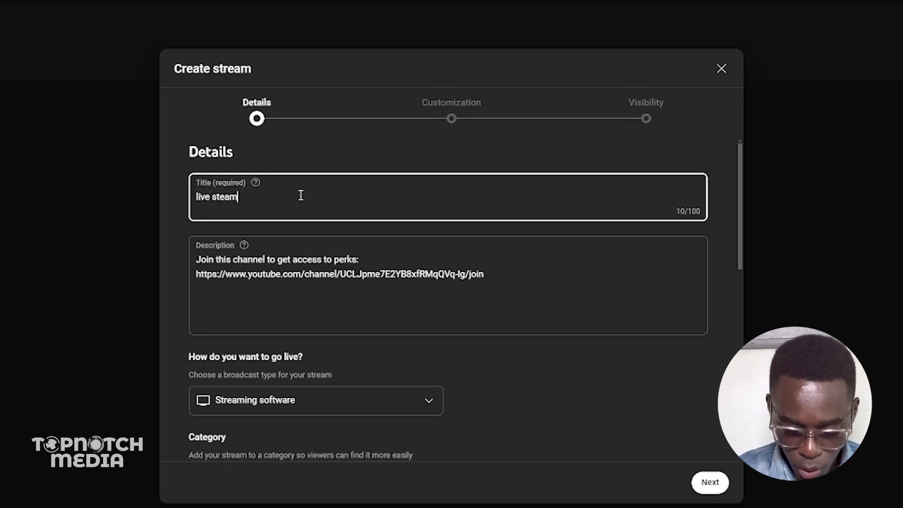
pyautogui.write(': tip')
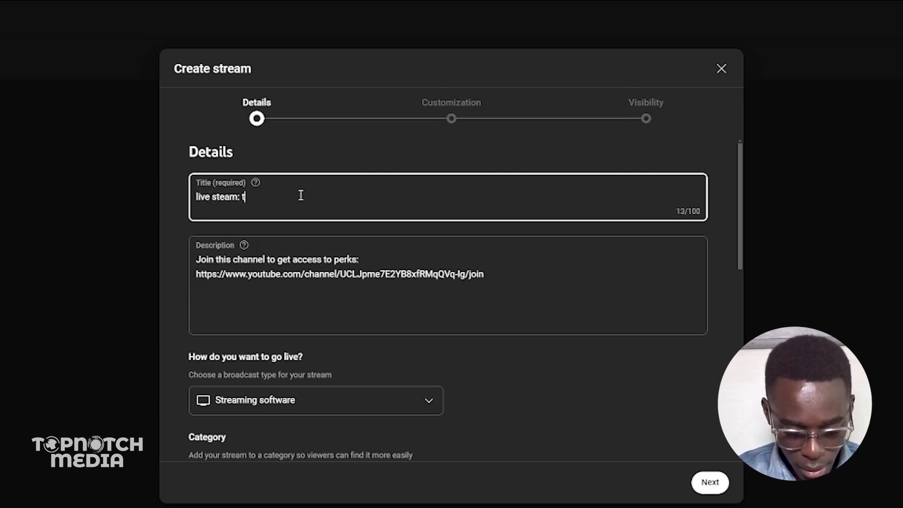
pyautogui.press('BackSpace')
pyautogui.press('BackSpace')
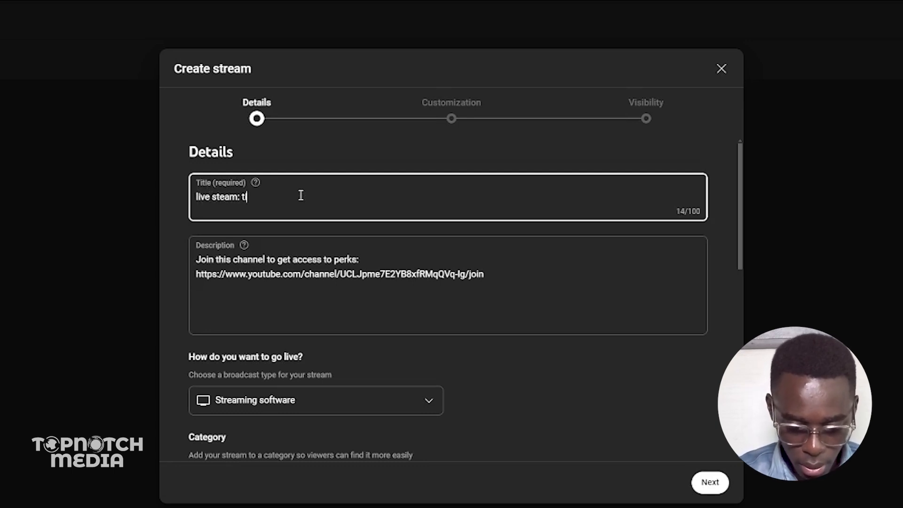
pyautogui.write('opnotc')
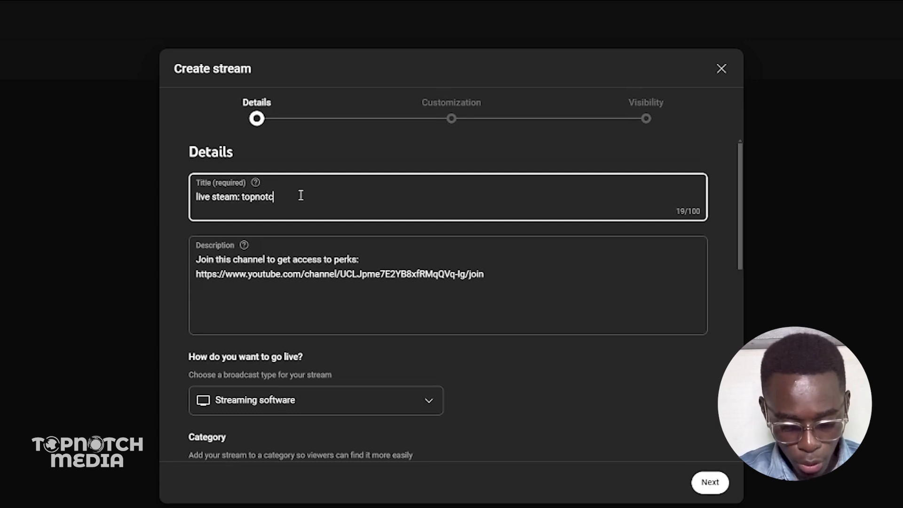
pyautogui.write('h media')
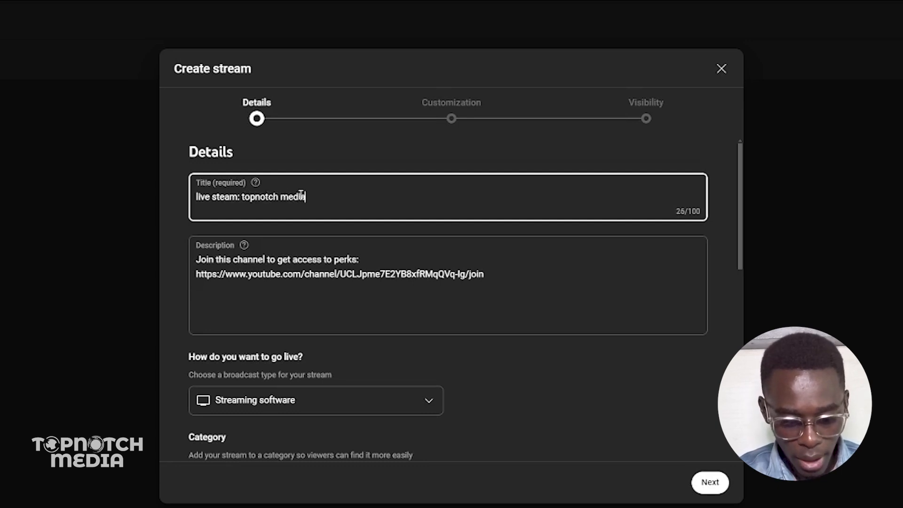
# Step: Copy the stream title onto a new first line of the description, above the channel perks text
pyautogui.hotkey('ctrl', 'a')
pyautogui.hotkey('ctrl', 'c')
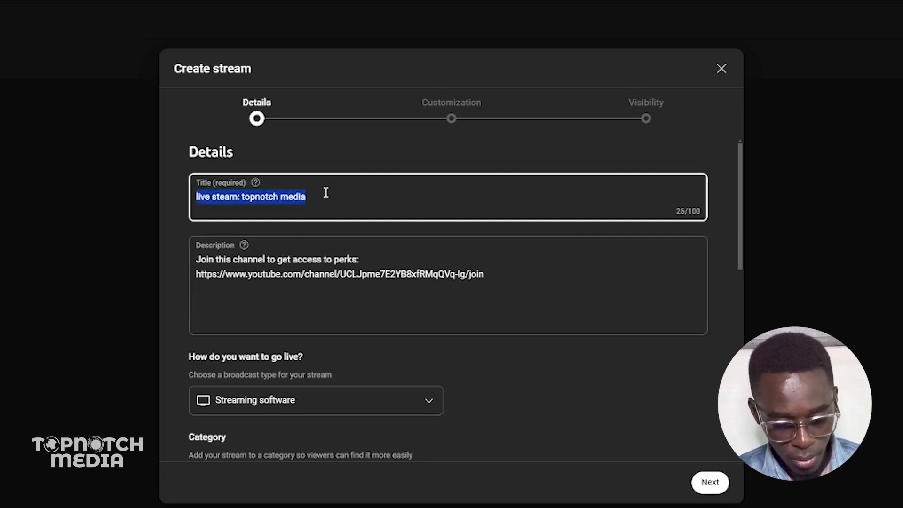
pyautogui.click(369, 257)
pyautogui.click(197, 261)
pyautogui.press('Return')
pyautogui.press('Up')
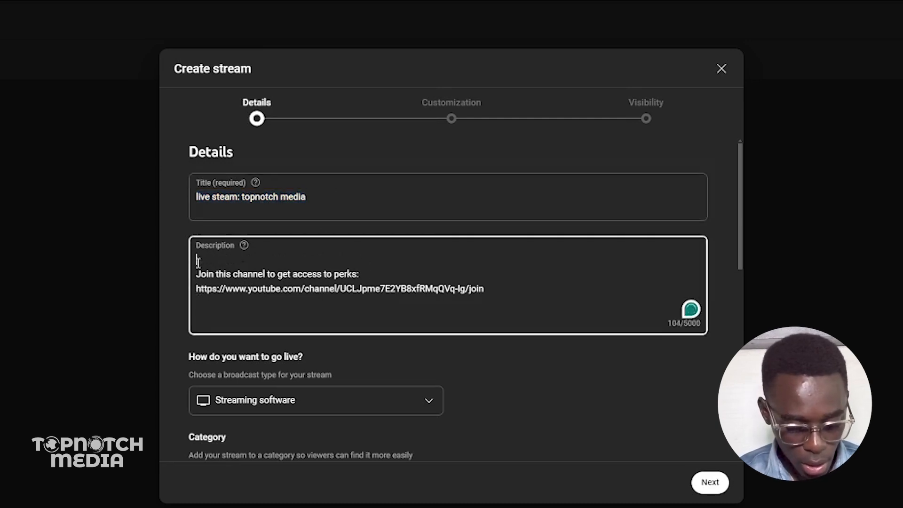
pyautogui.hotkey('ctrl', 'v')
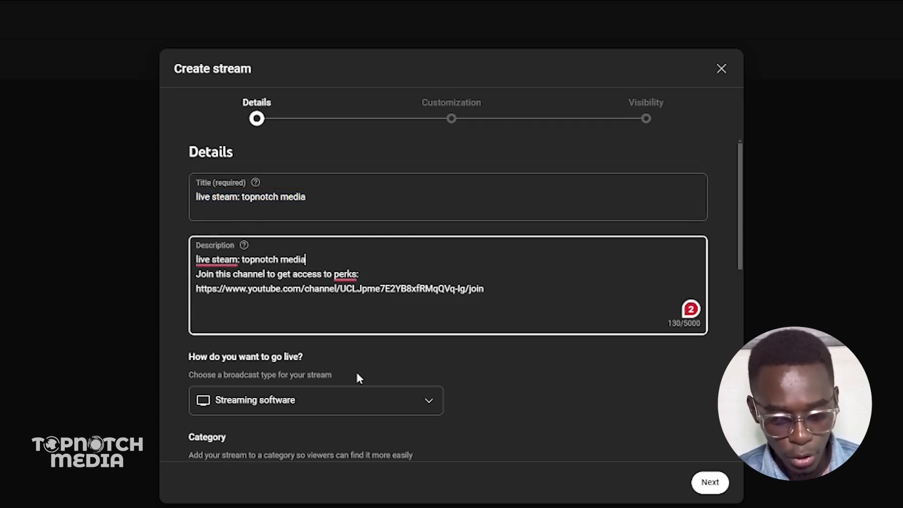
# Step: Examine the broadcast types offered for going live, leaving Streaming software selected
pyautogui.scroll(-2, 357, 372)
pyautogui.scroll(2, 358, 371)
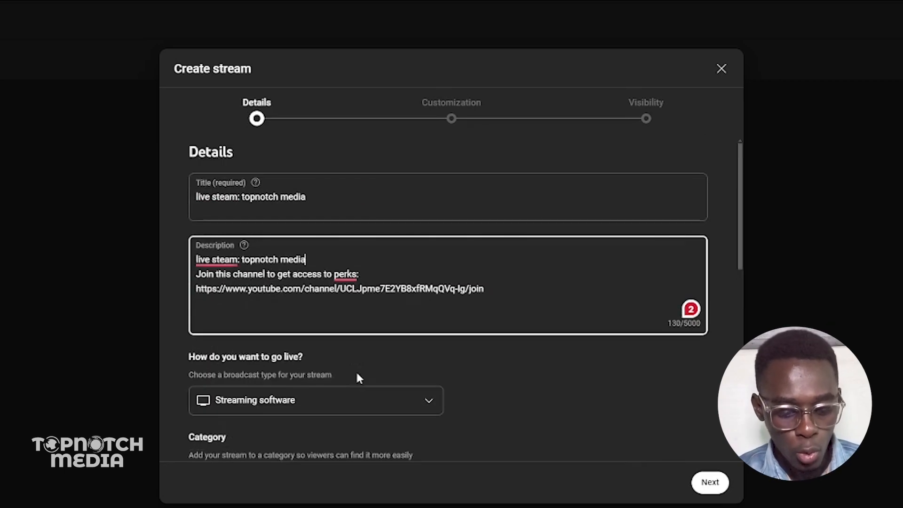
pyautogui.scroll(-3, 358, 378)
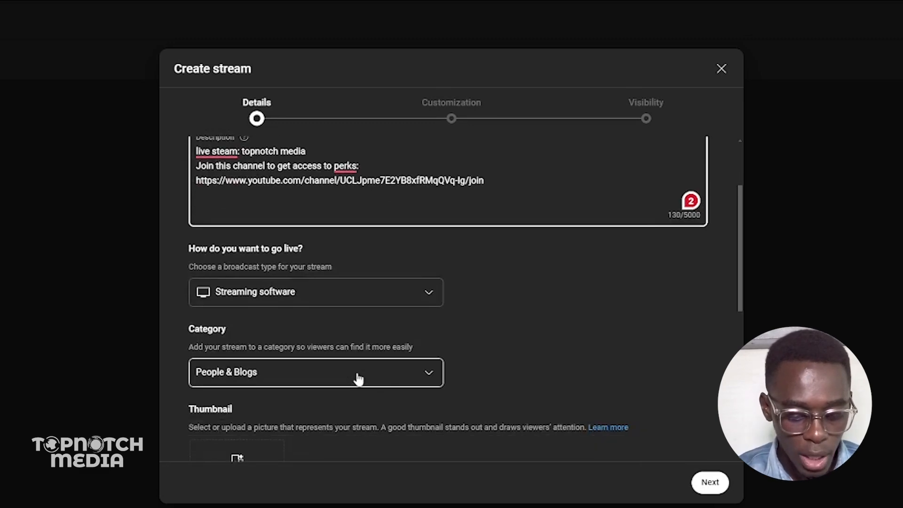
pyautogui.click(393, 282)
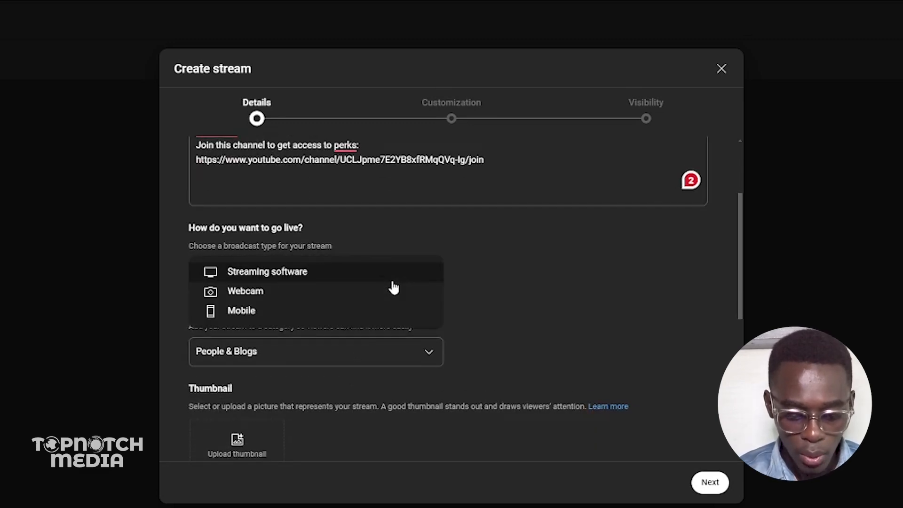
pyautogui.click(492, 286)
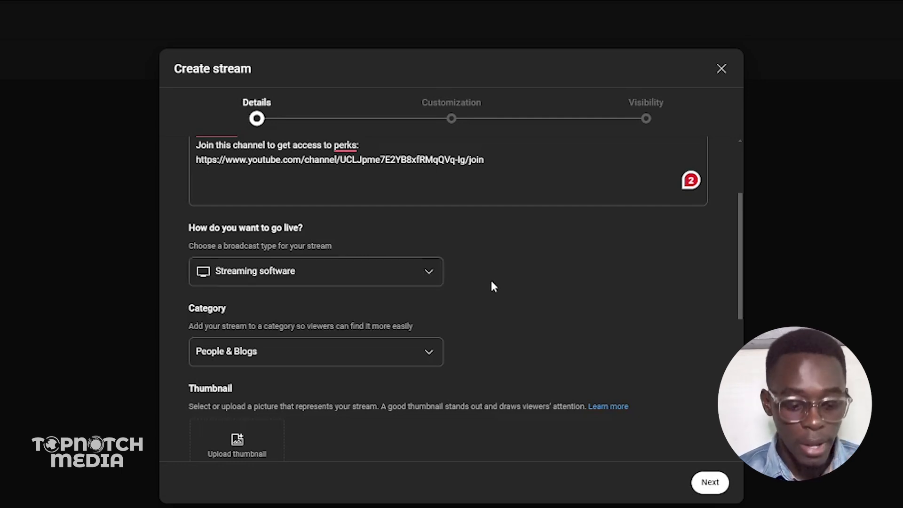
pyautogui.scroll(-1, 456, 300)
pyautogui.click(406, 249)
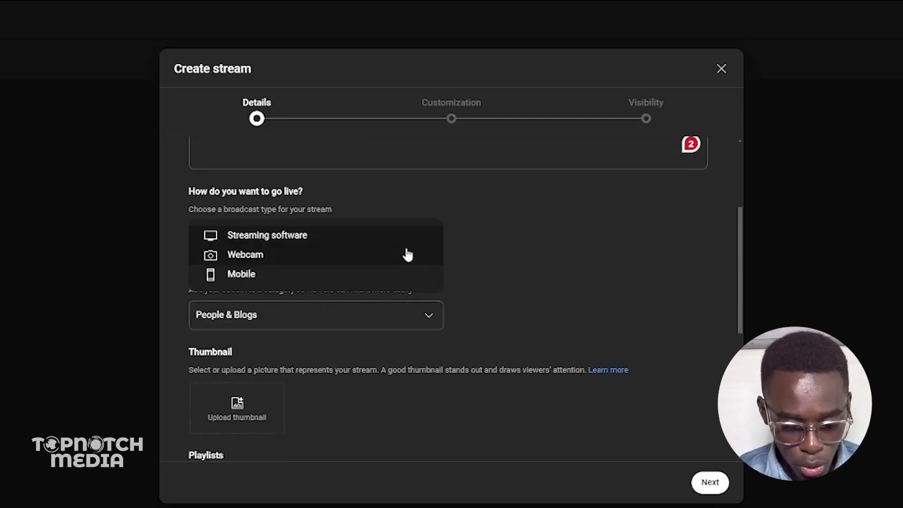
pyautogui.click(539, 253)
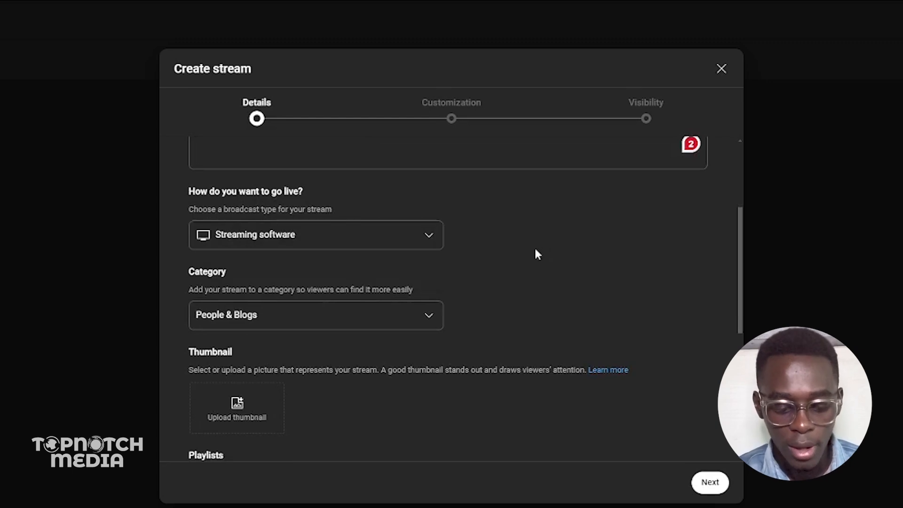
# Step: Set the stream category to Education
pyautogui.click(427, 320)
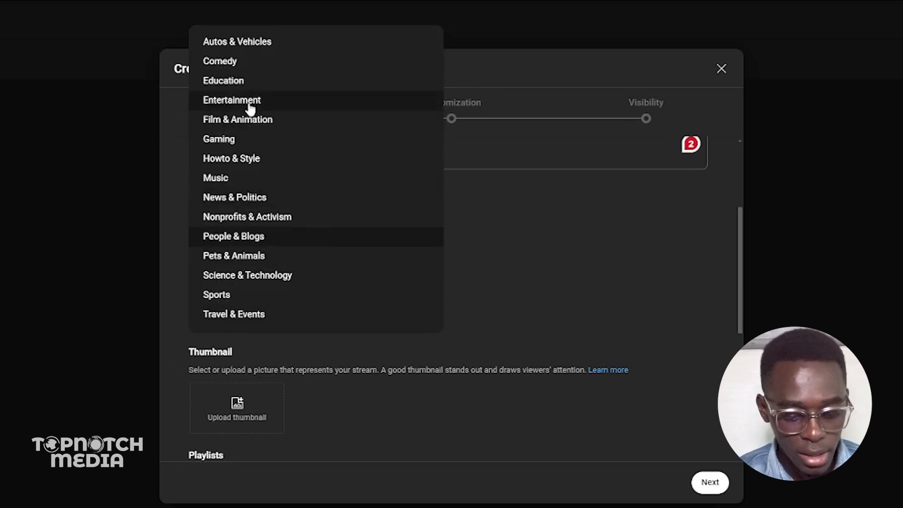
pyautogui.click(244, 81)
pyautogui.scroll(-1, 395, 363)
pyautogui.scroll(-2, 396, 365)
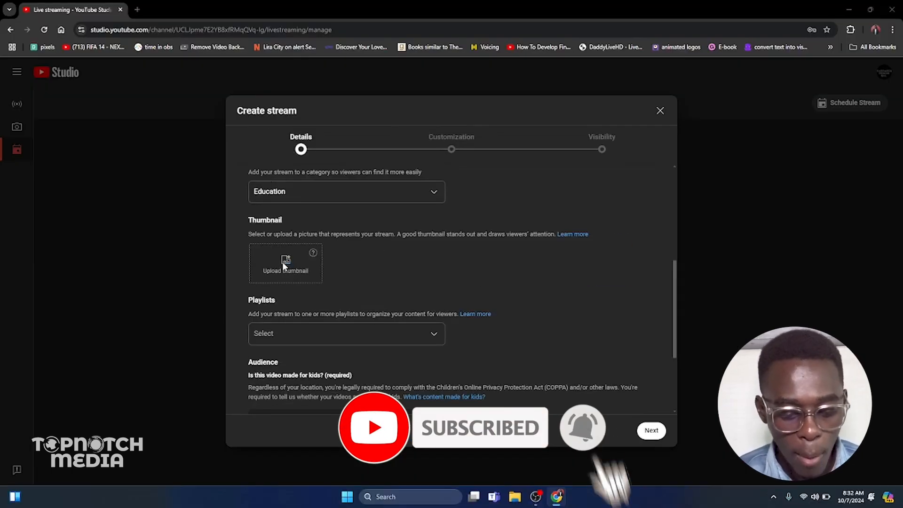
pyautogui.click(282, 262)
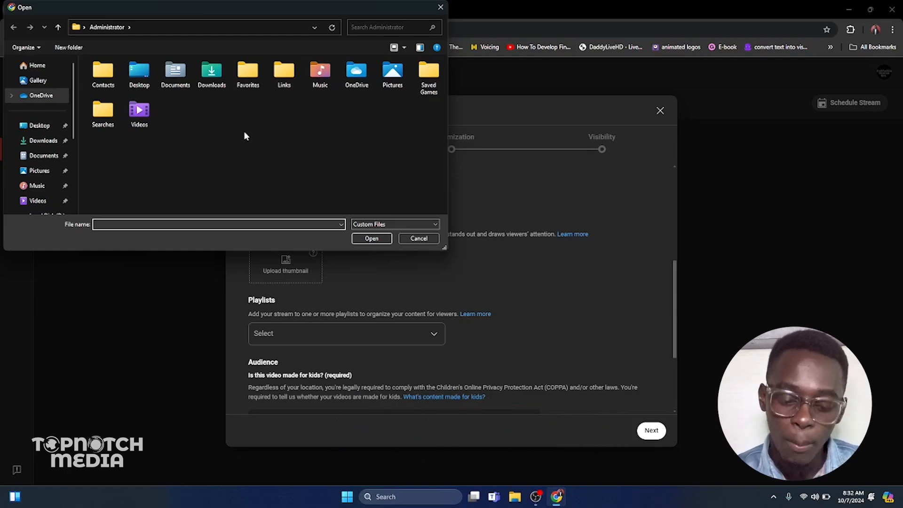
pyautogui.click(419, 238)
# Step: Add the stream to the Ma Works playlist and mark it as not made for kids
pyautogui.scroll(-1, 408, 266)
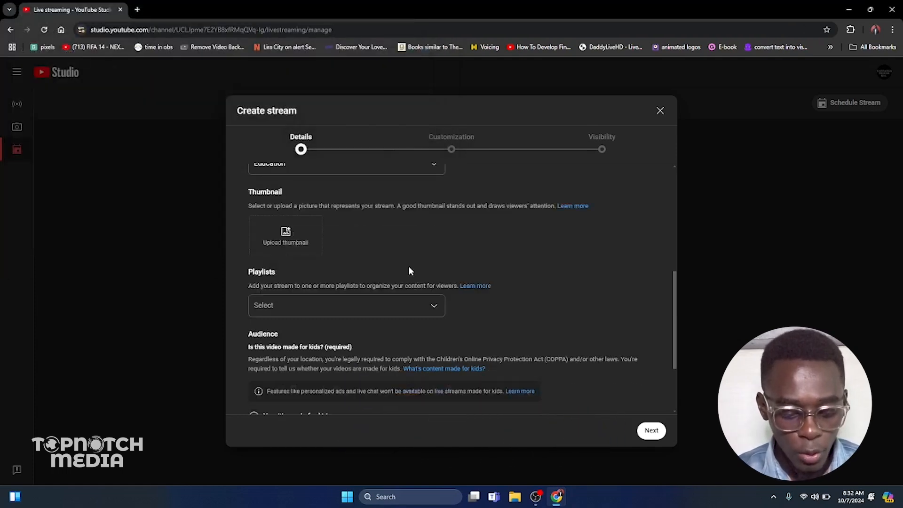
pyautogui.scroll(-2, 409, 267)
pyautogui.click(397, 237)
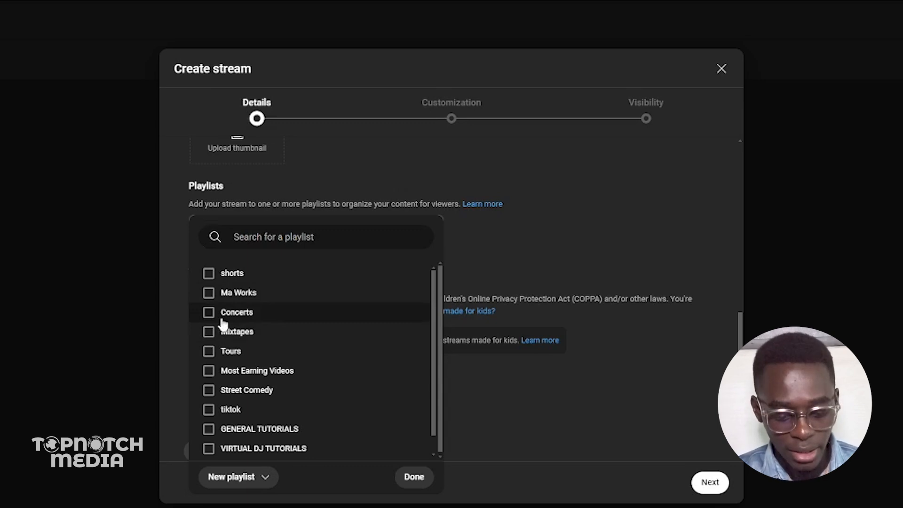
pyautogui.click(209, 293)
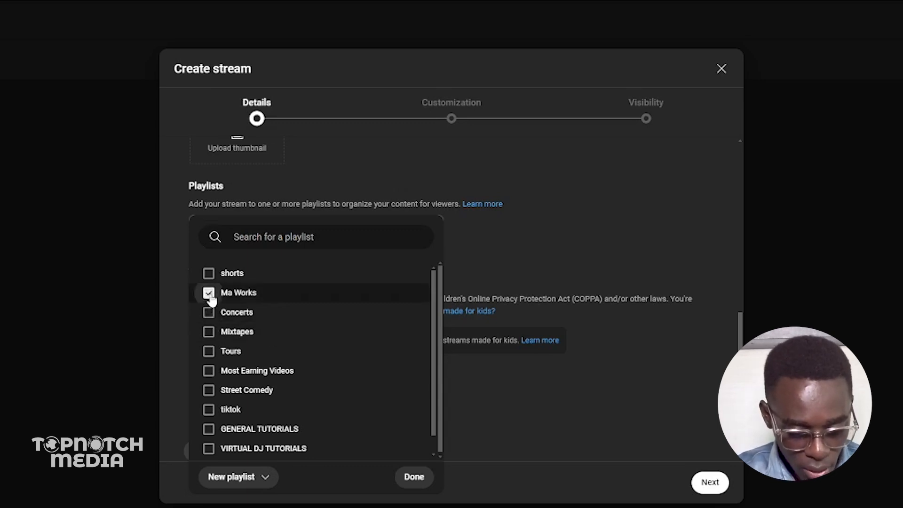
pyautogui.click(414, 477)
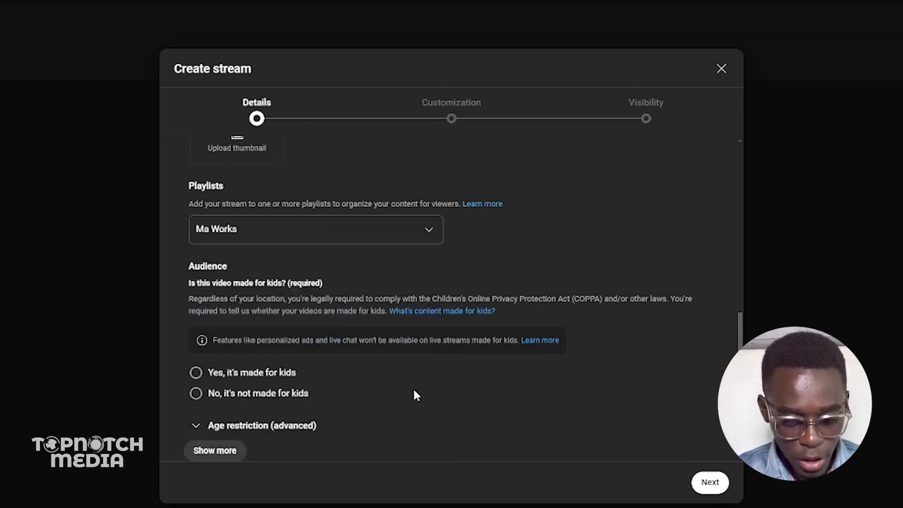
pyautogui.scroll(-1, 414, 395)
pyautogui.click(195, 351)
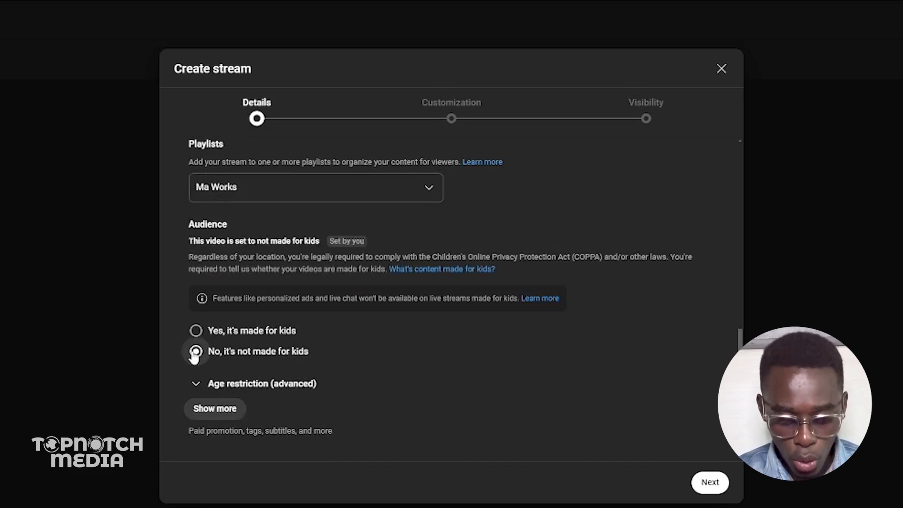
# Step: Expand the additional stream details and add the tags "obs" and "tutorial"
pyautogui.click(205, 414)
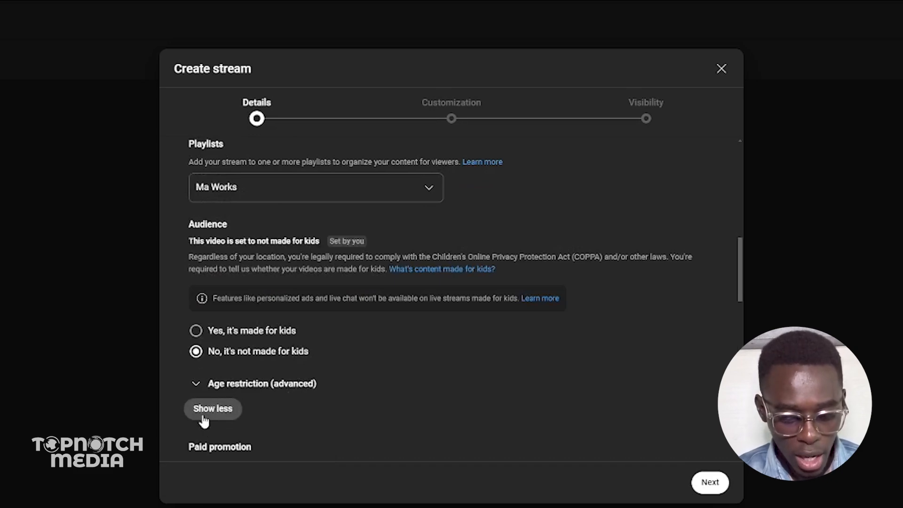
pyautogui.scroll(-3, 399, 367)
pyautogui.scroll(-7, 398, 367)
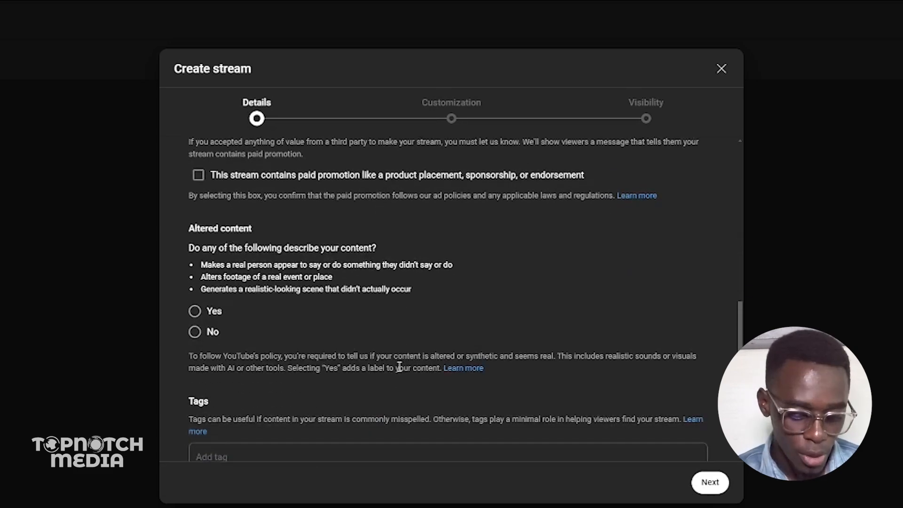
pyautogui.click(303, 319)
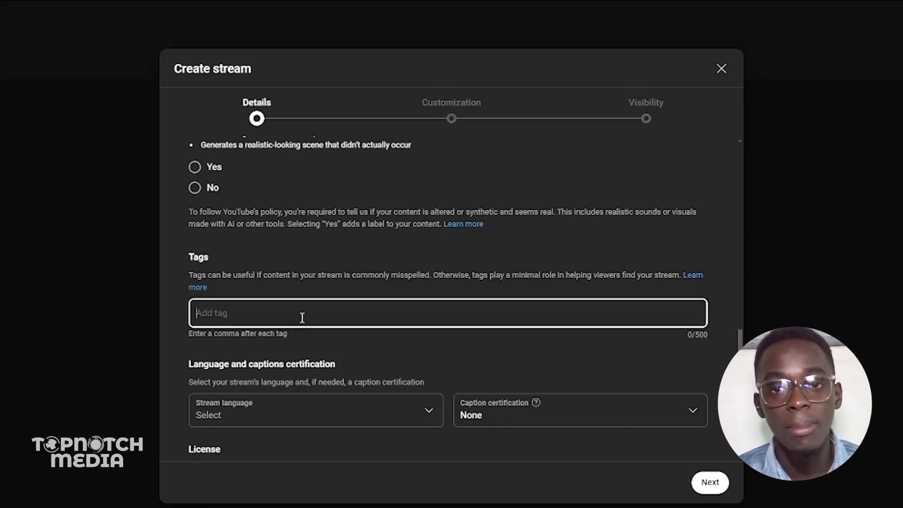
pyautogui.write('obs')
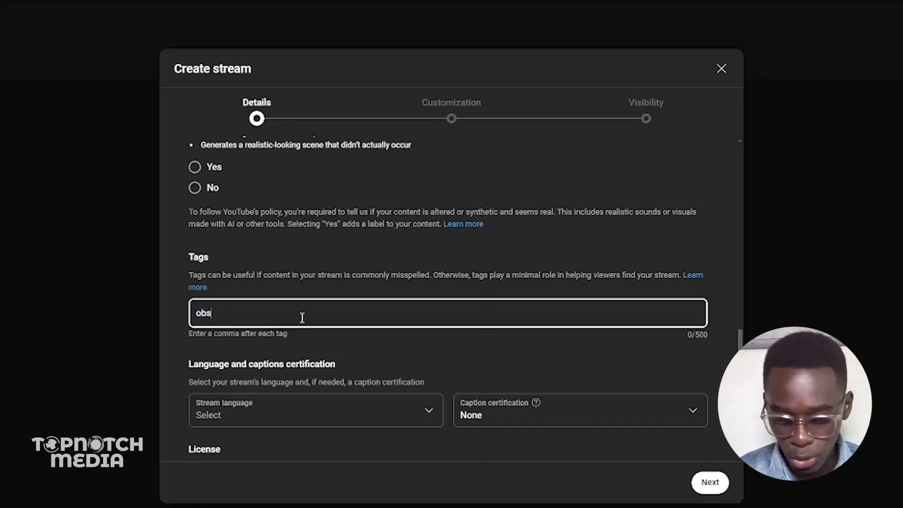
pyautogui.press(',')
pyautogui.write('b')
pyautogui.press('BackSpace')
pyautogui.write('tutorial')
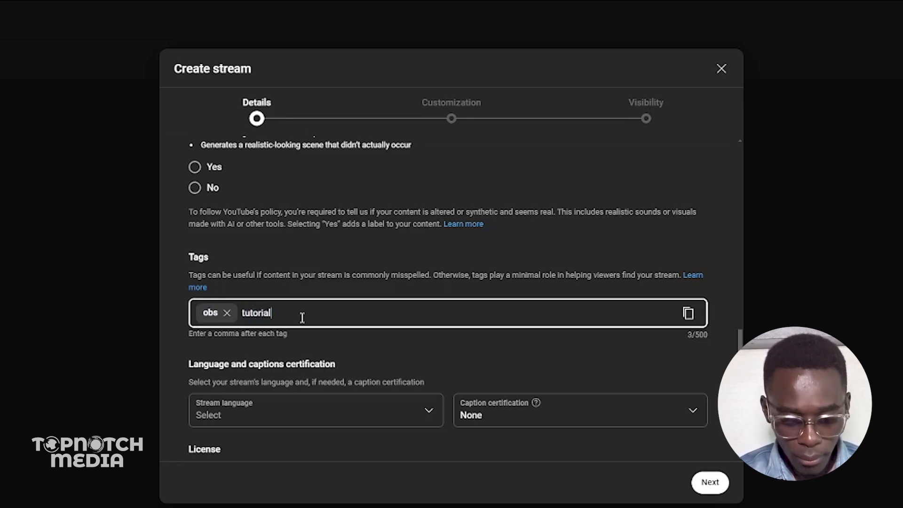
pyautogui.write(',')
pyautogui.scroll(-3, 301, 319)
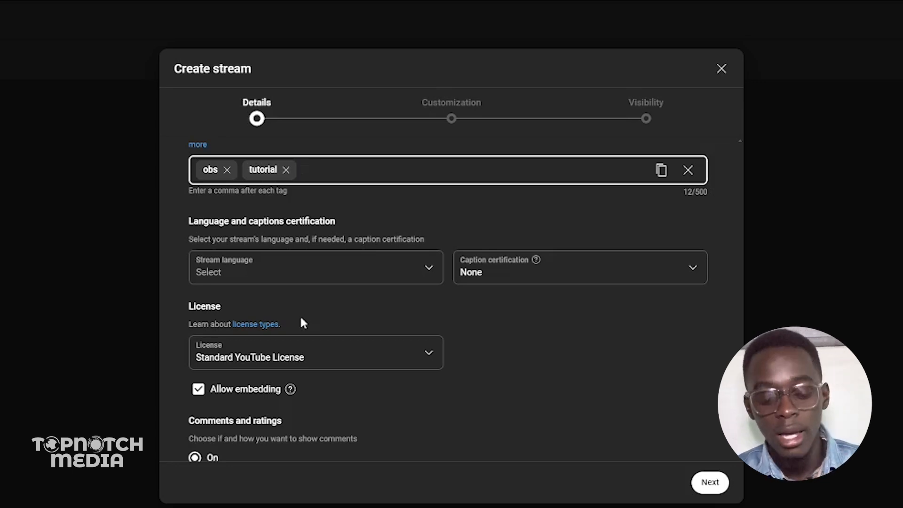
pyautogui.scroll(-3, 302, 322)
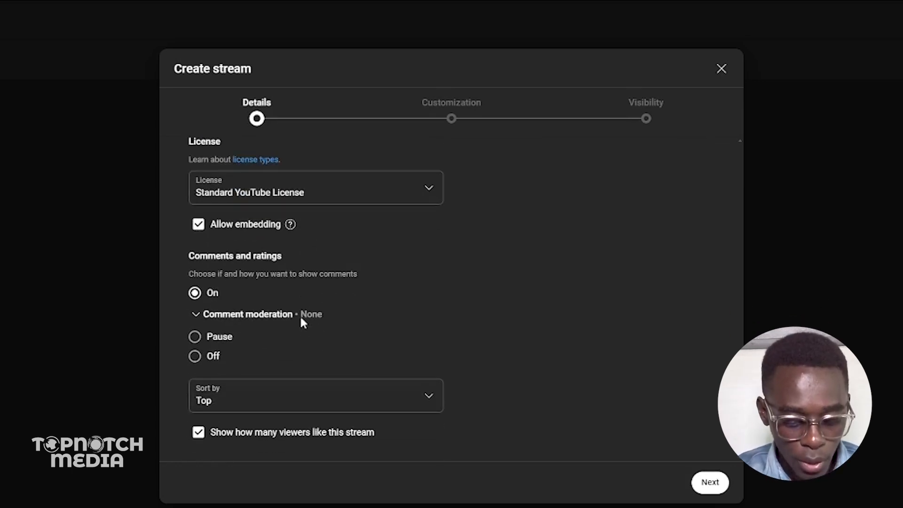
# Step: Proceed to the stream's customization settings and review the live chat, participant mode, reaction and message delay options
pyautogui.scroll(5, 301, 322)
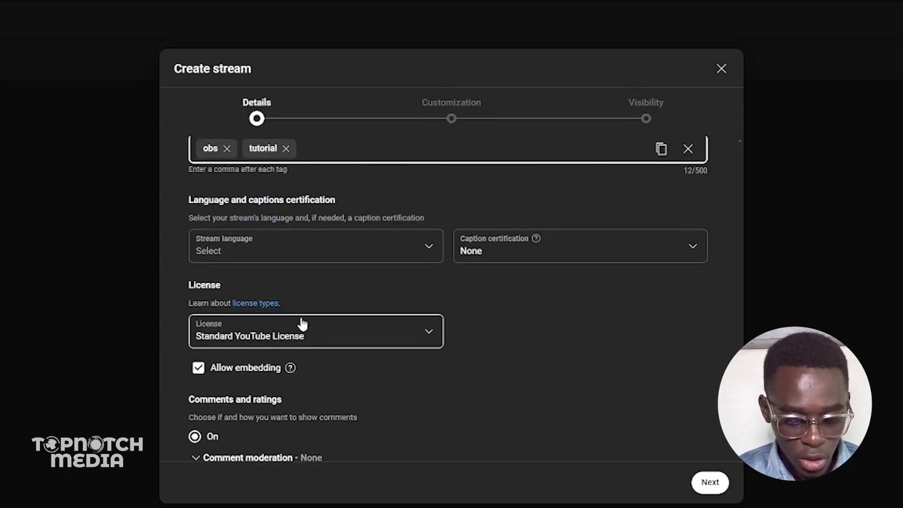
pyautogui.scroll(3, 300, 315)
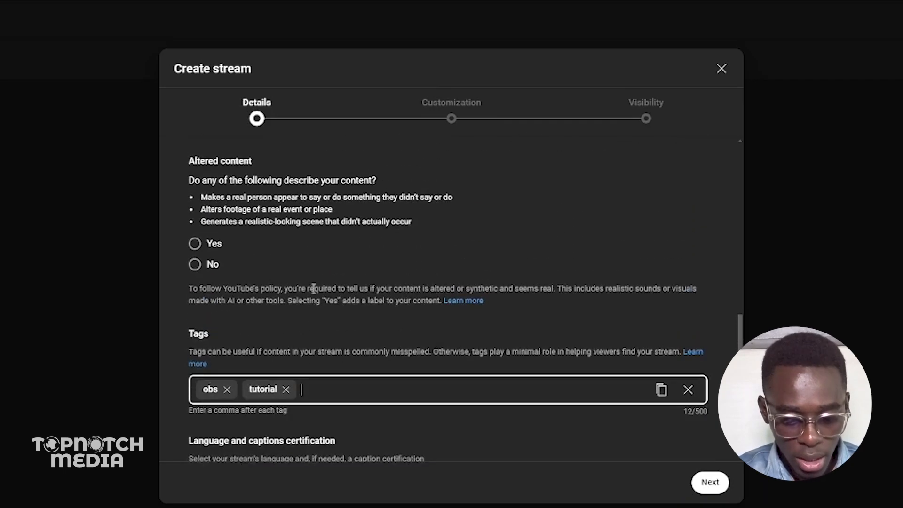
pyautogui.click(452, 121)
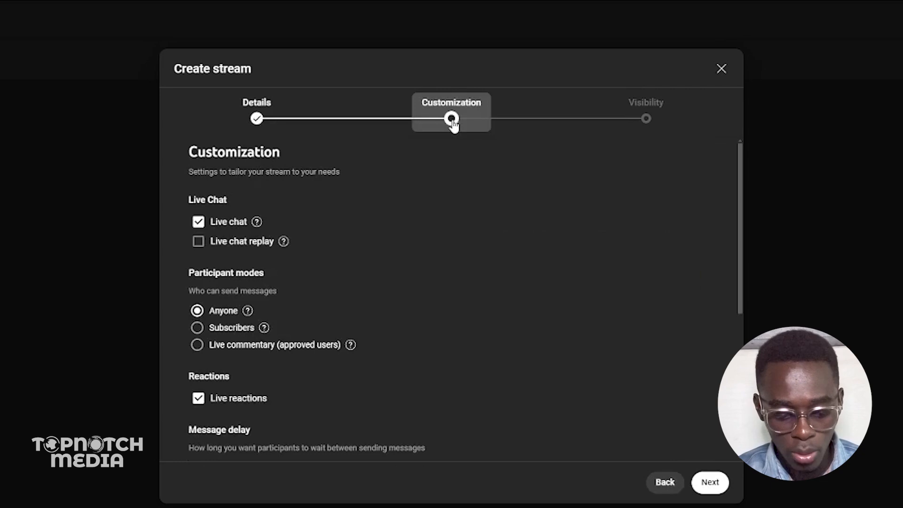
pyautogui.scroll(-1, 354, 253)
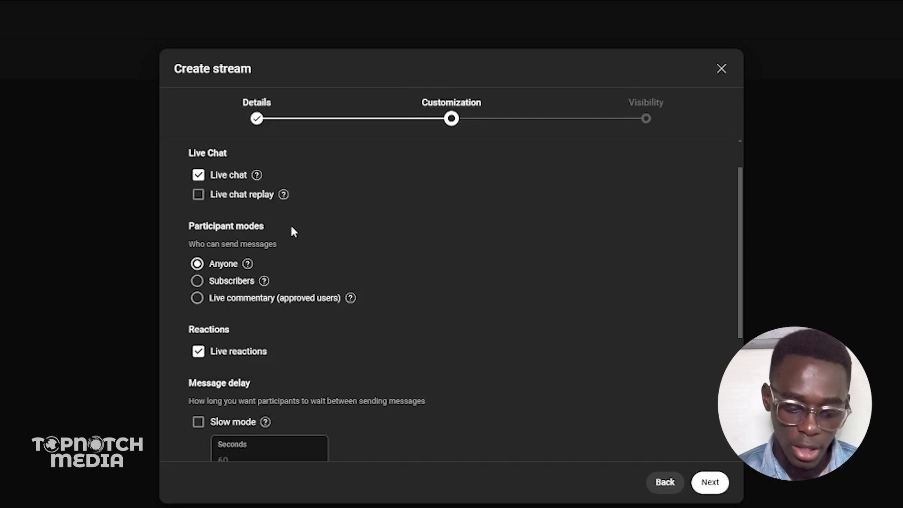
pyautogui.scroll(-1, 293, 230)
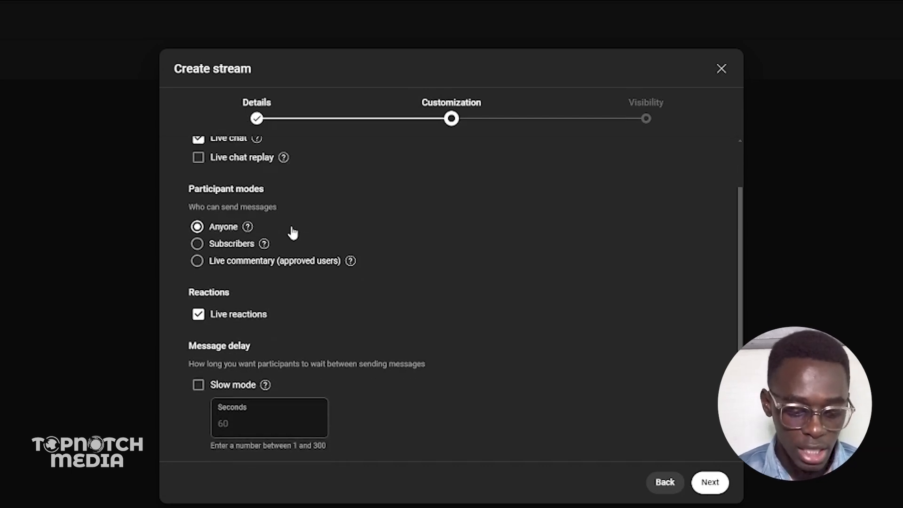
pyautogui.scroll(-1, 293, 233)
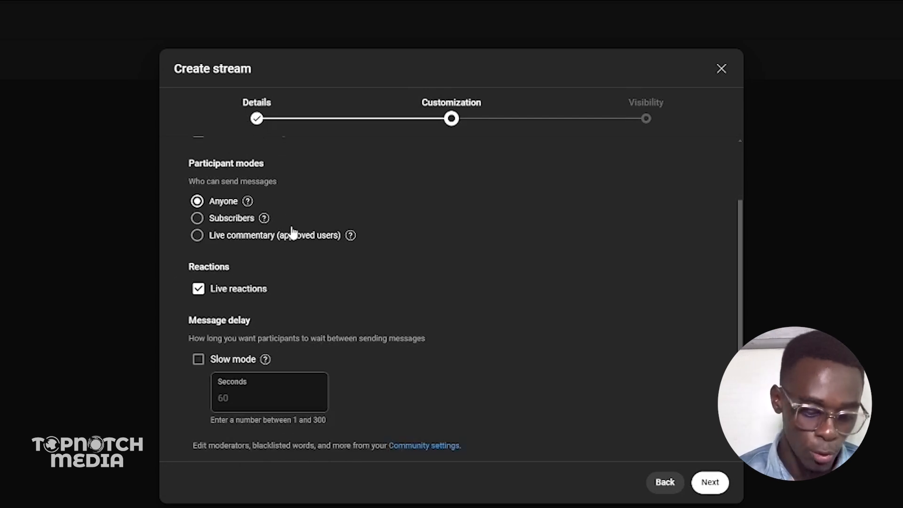
# Step: Try the Subscribers participant mode, view its minimum subscribe time choices, and restore the mode to Anyone
pyautogui.click(198, 219)
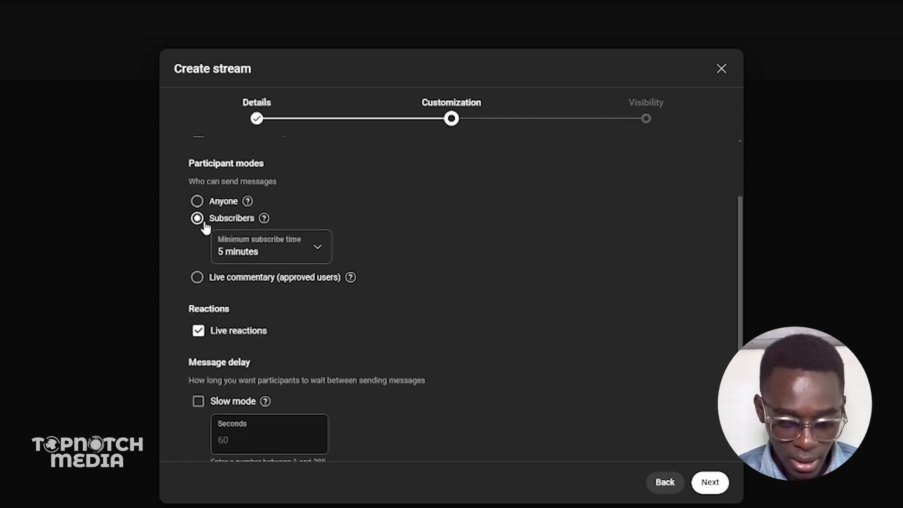
pyautogui.rightClick(268, 253)
pyautogui.click(286, 250)
pyautogui.click(286, 250)
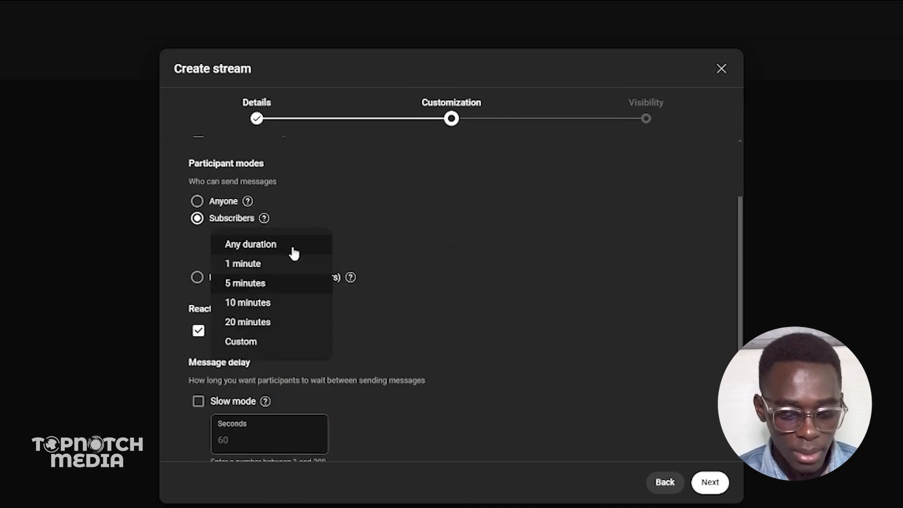
pyautogui.click(372, 246)
pyautogui.click(198, 201)
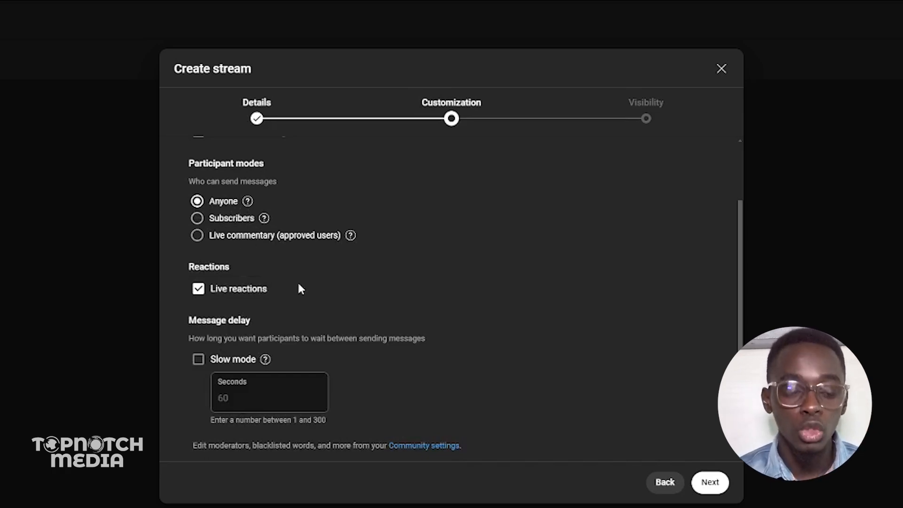
# Step: Review the remaining customization options, proceed to the visibility settings and set the stream to Public
pyautogui.scroll(-3, 301, 288)
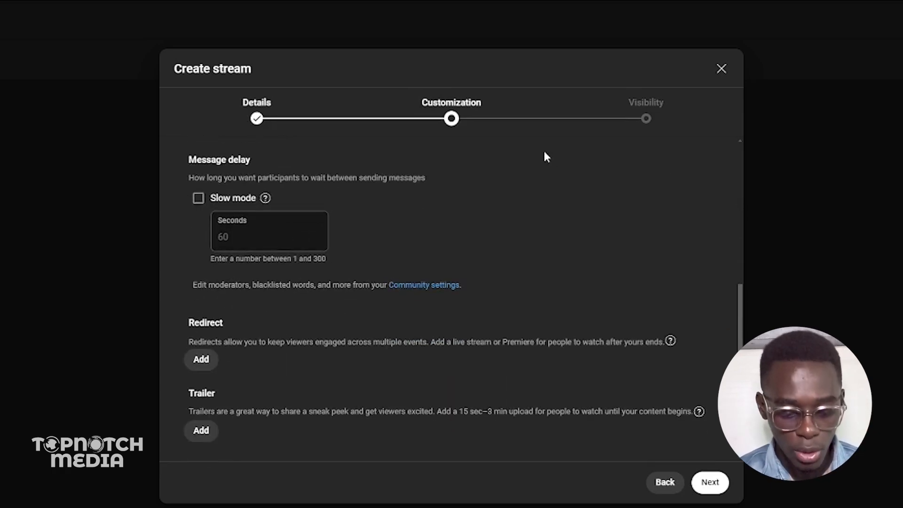
pyautogui.scroll(3, 545, 156)
pyautogui.click(646, 118)
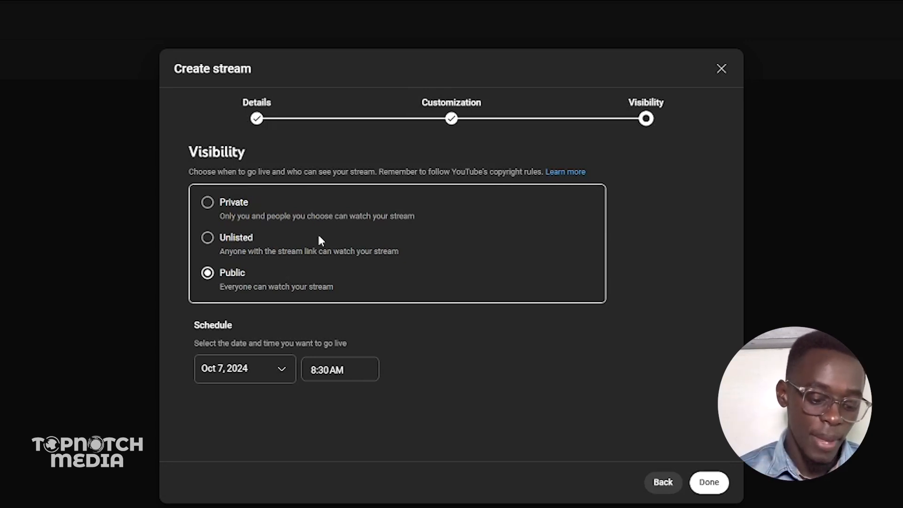
pyautogui.click(212, 245)
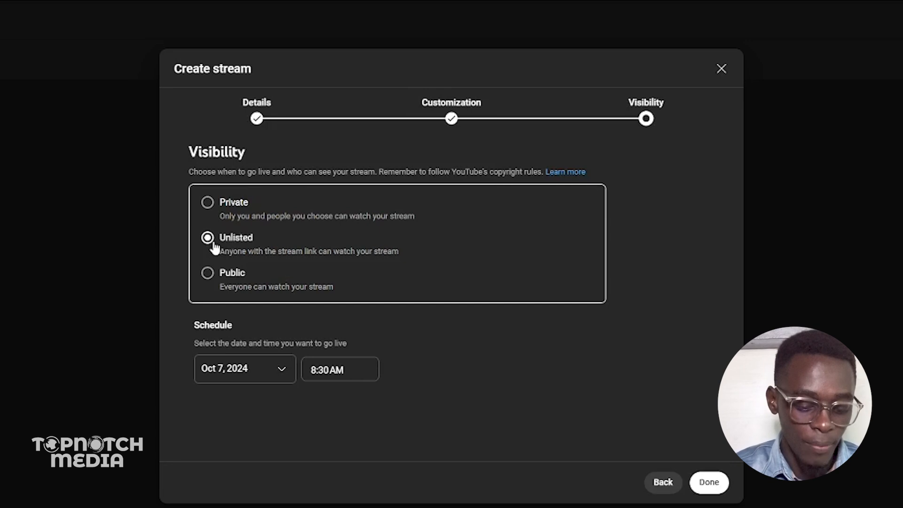
pyautogui.click(208, 274)
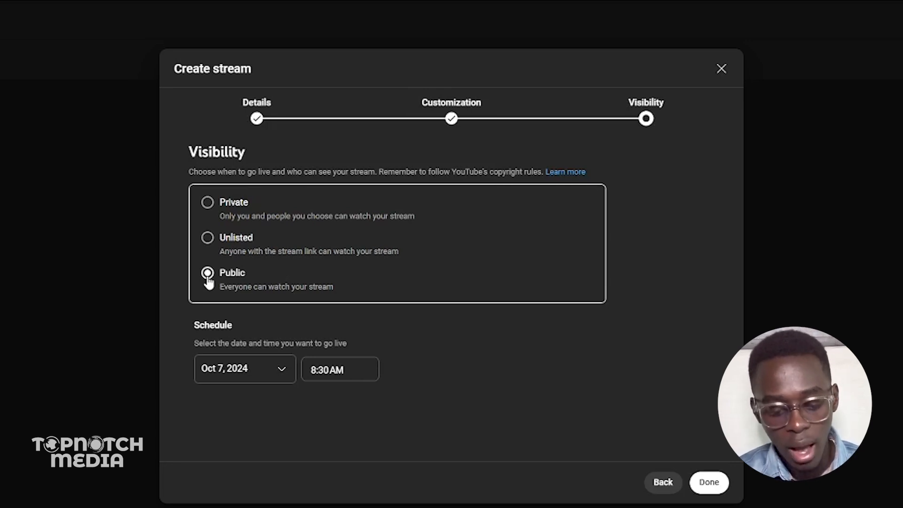
# Step: Schedule the stream for Oct 21, 2024 at 7:00 PM and finish creating it
pyautogui.click(279, 371)
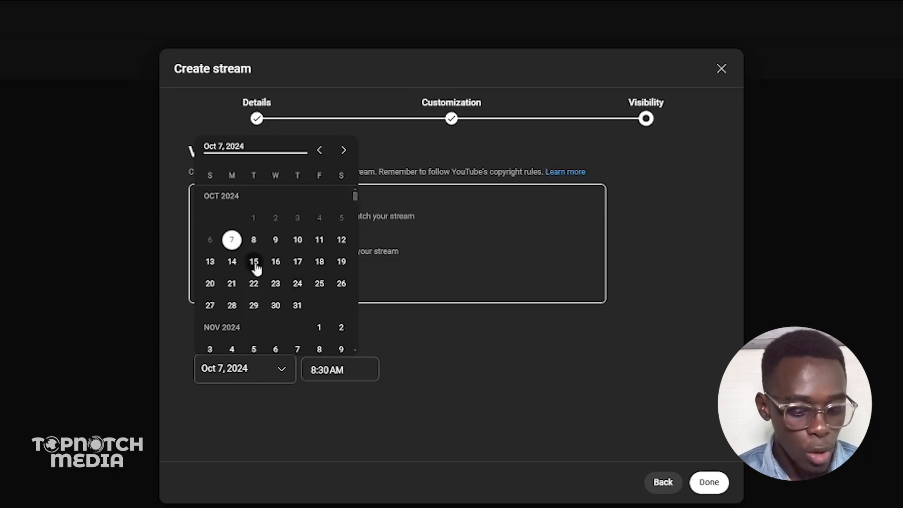
pyautogui.click(228, 285)
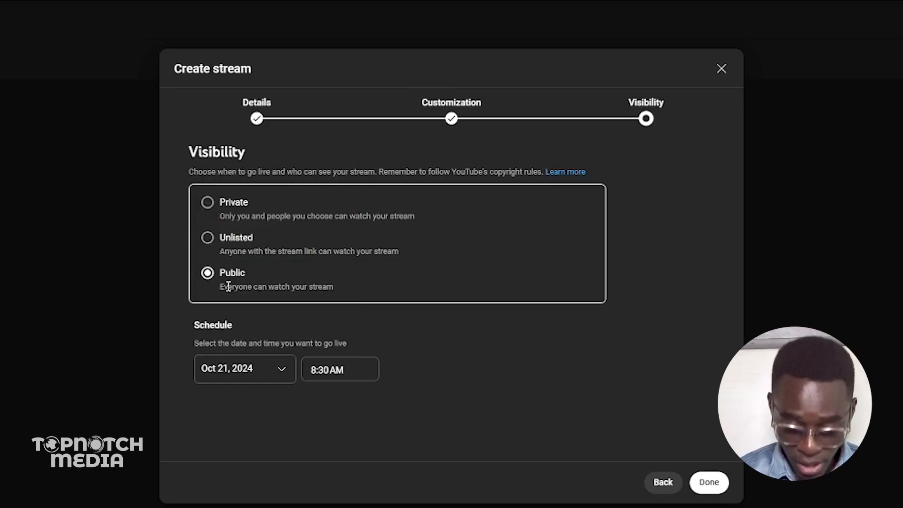
pyautogui.click(364, 372)
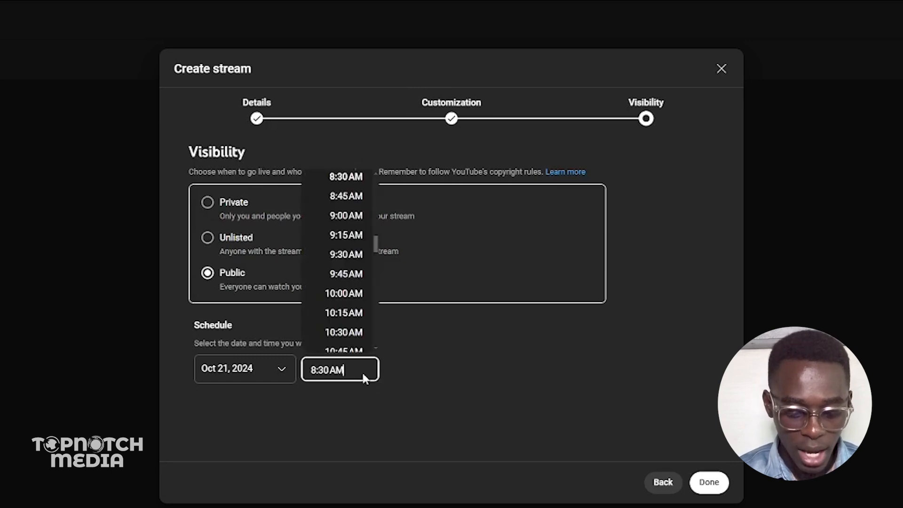
pyautogui.scroll(-8, 346, 331)
pyautogui.scroll(-7, 344, 325)
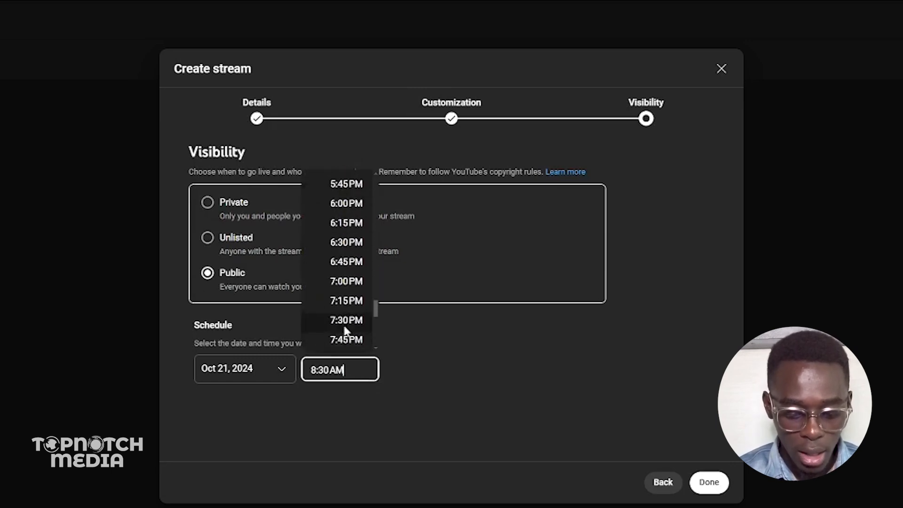
pyautogui.click(345, 281)
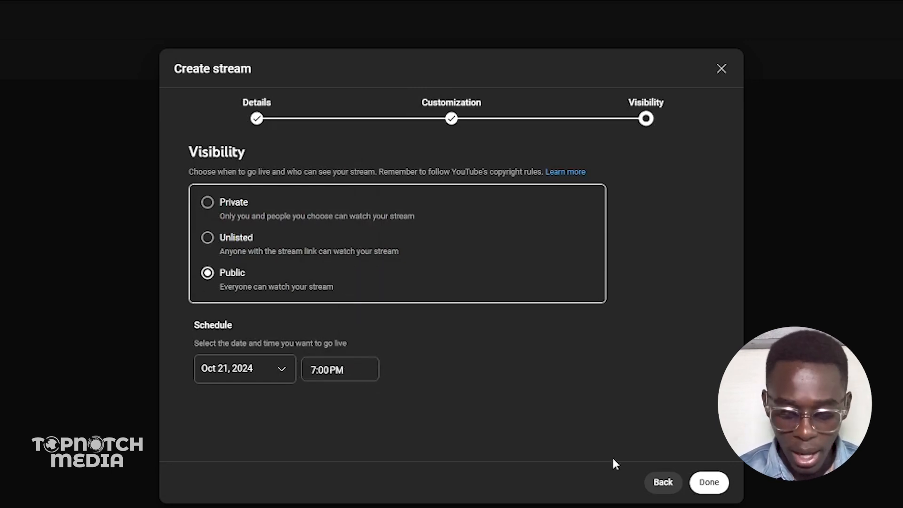
pyautogui.click(710, 483)
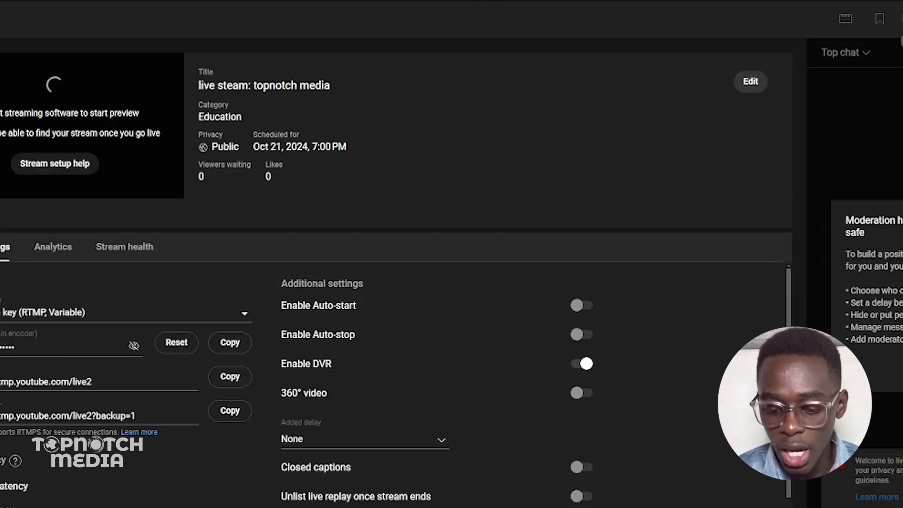
# Step: Copy the scheduled stream's share link and open it in a new browser tab
pyautogui.click(901, 19)
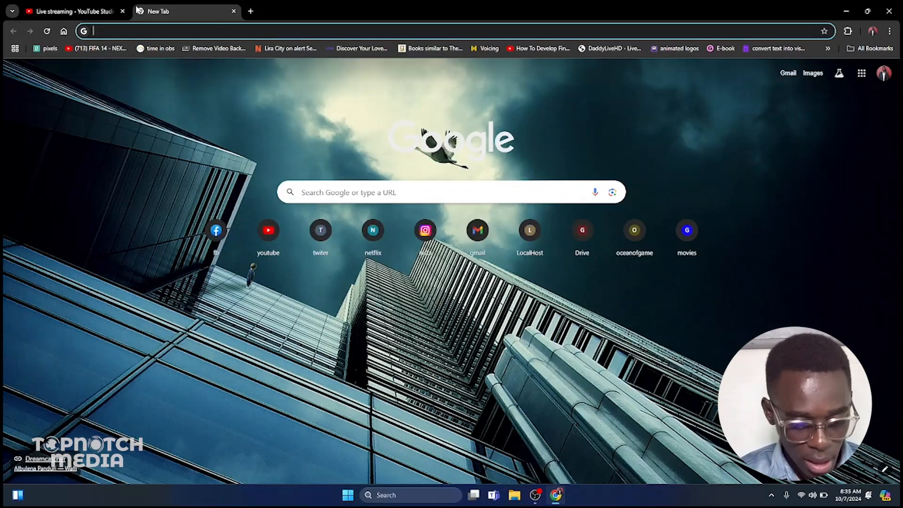
pyautogui.hotkey('ctrl', 'v')
pyautogui.press('Return')
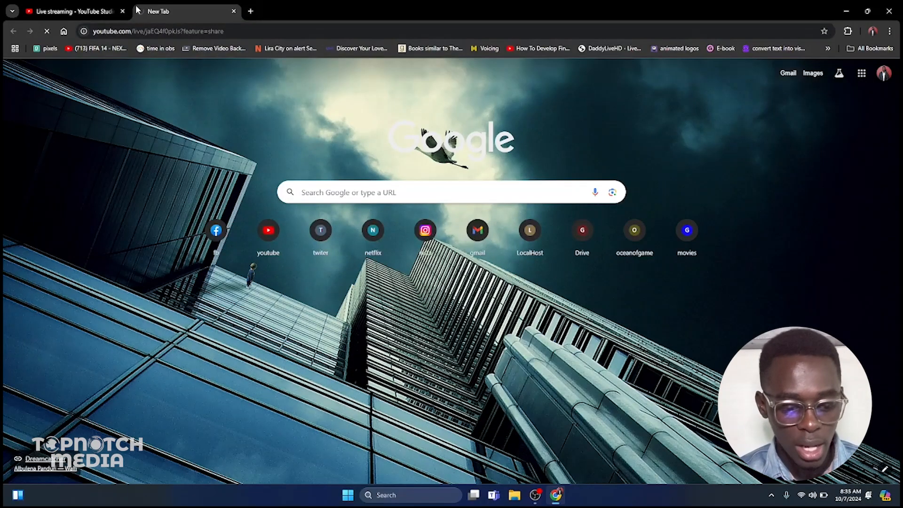